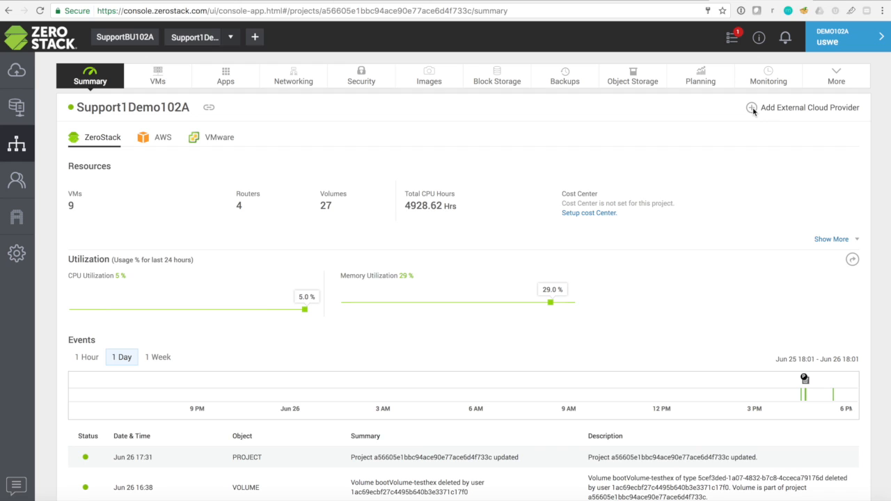
# - Start adding an external cloud provider with the account name MyAWS and go through the AWS key fields
pyautogui.click(752, 110)
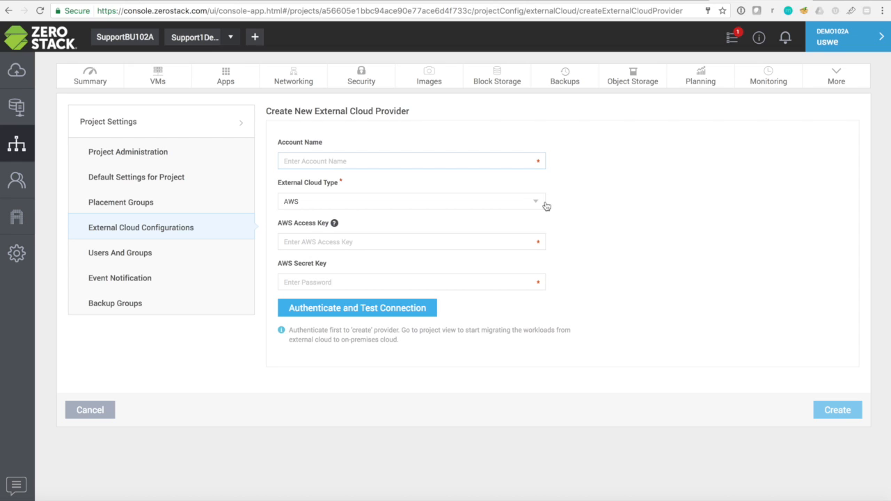
pyautogui.write('My')
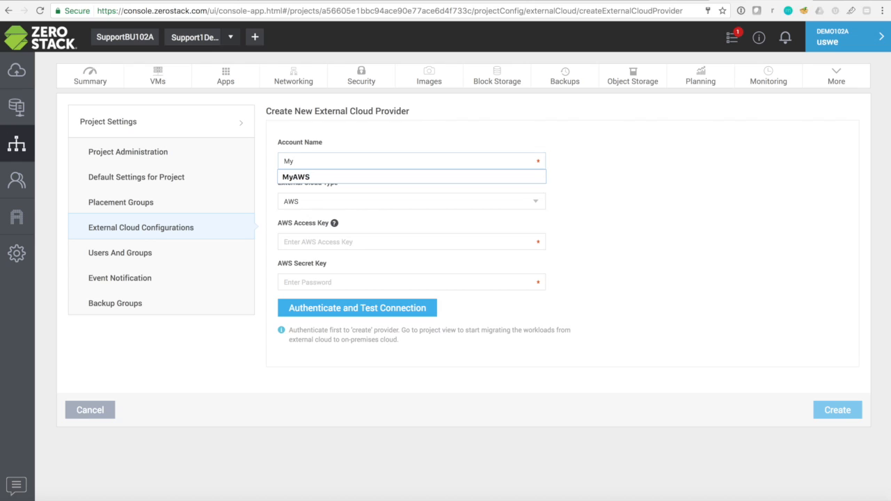
pyautogui.click(469, 179)
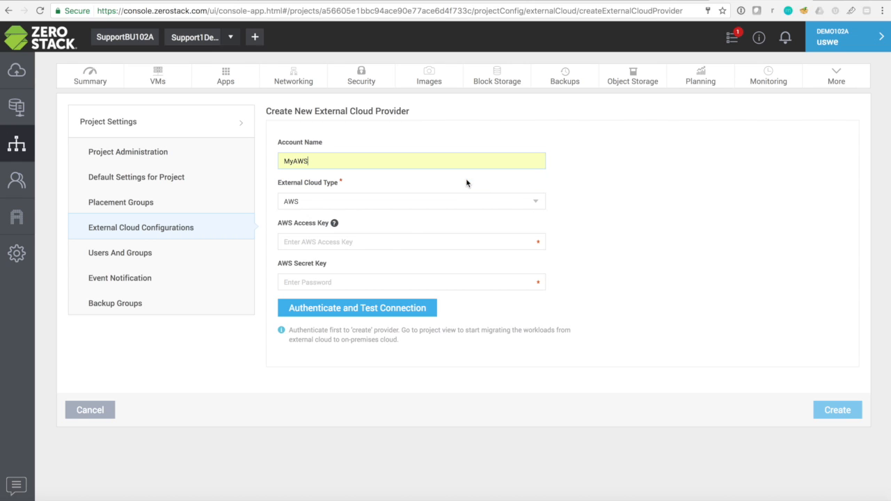
pyautogui.click(385, 245)
pyautogui.click(357, 285)
# - Switch the new provider's external cloud type to VMware and enter 10.1.1.100 as the vCenter IP address
pyautogui.click(467, 206)
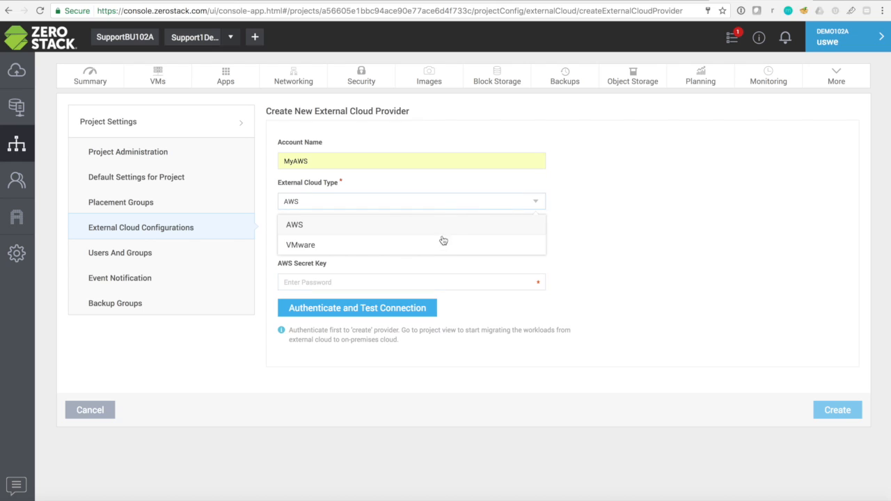
pyautogui.click(440, 245)
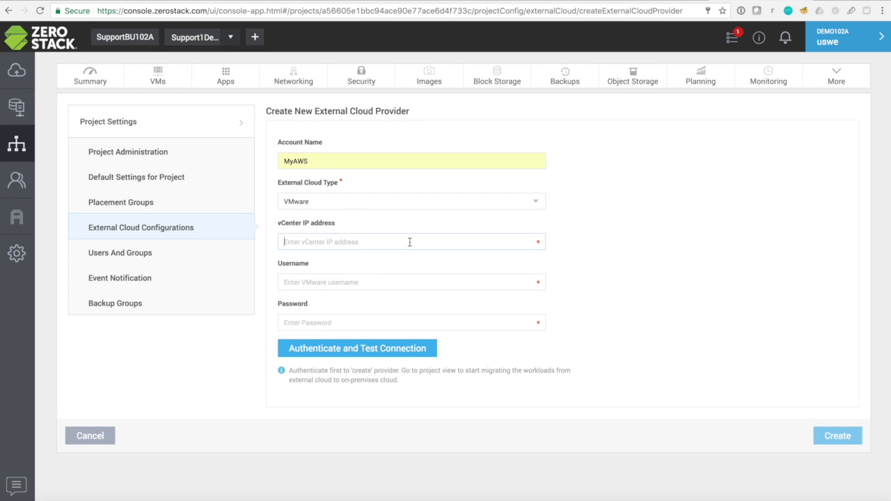
pyautogui.write('10.1.1.100')
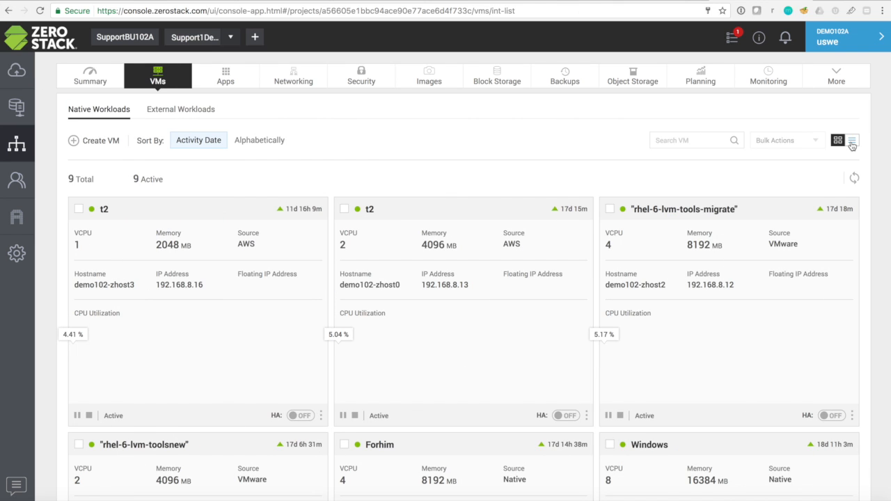
# - Show the native VMs as a table, and view the external workloads with their available provider accounts
pyautogui.click(852, 143)
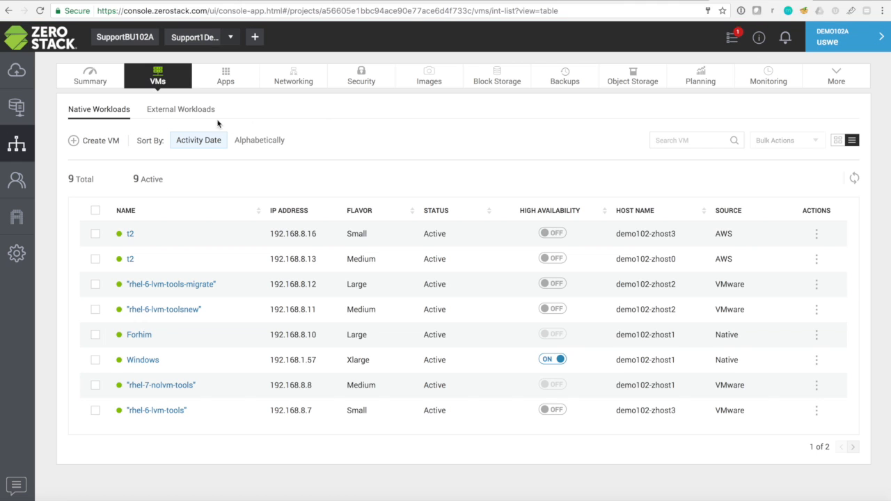
pyautogui.click(178, 115)
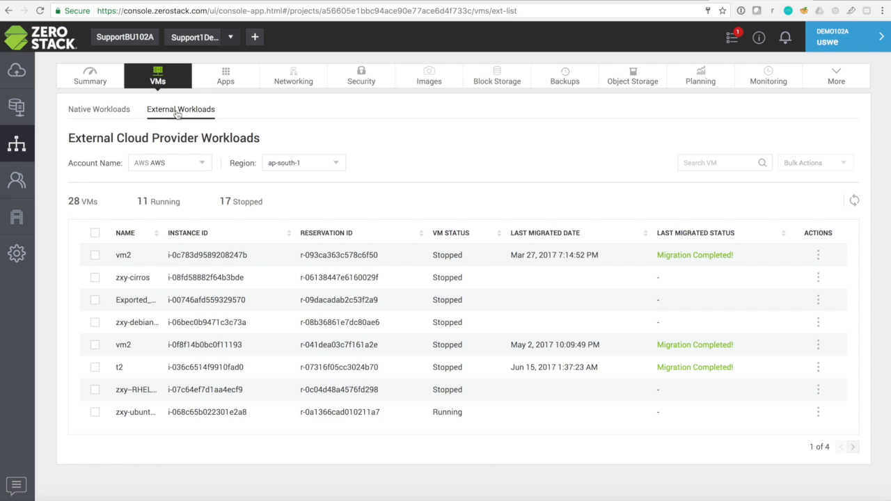
pyautogui.click(206, 165)
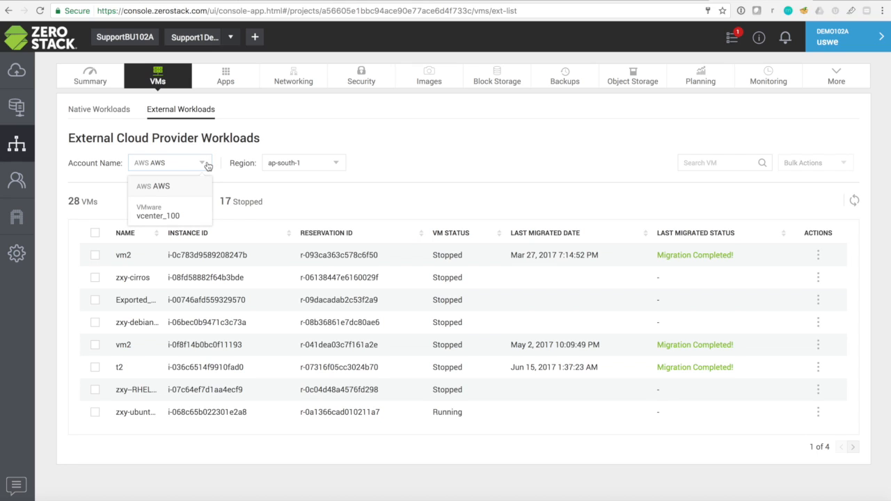
pyautogui.click(206, 164)
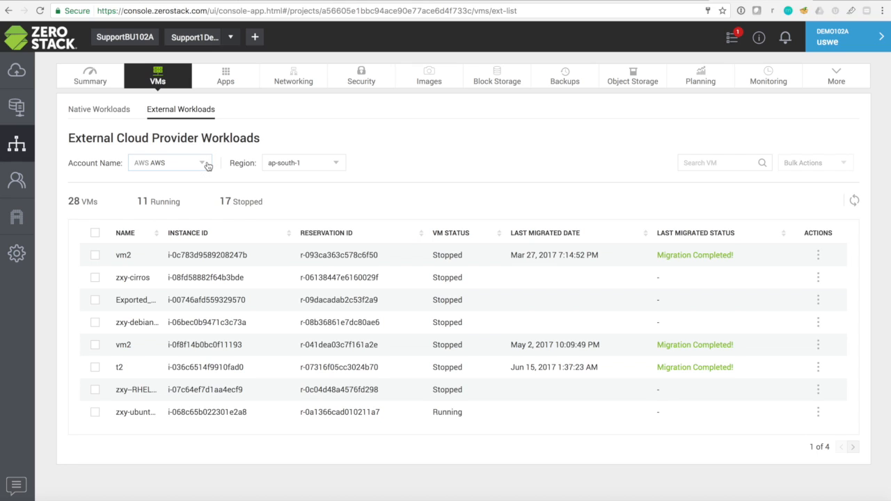
# - Set the region of the AWS external workloads to us-west-1
pyautogui.click(334, 165)
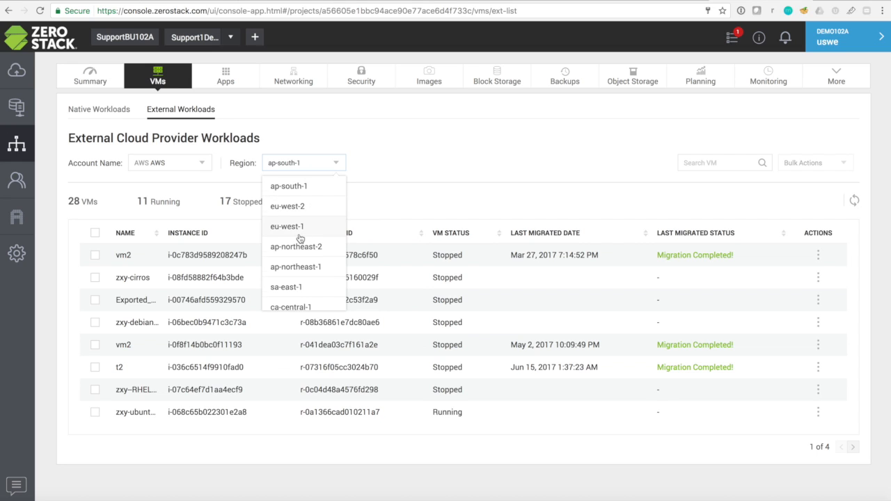
pyautogui.scroll(-3, 298, 239)
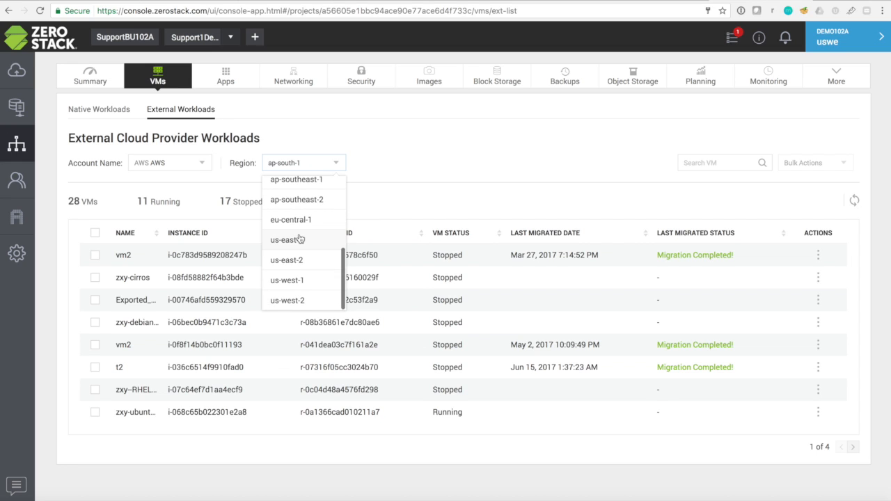
pyautogui.click(297, 282)
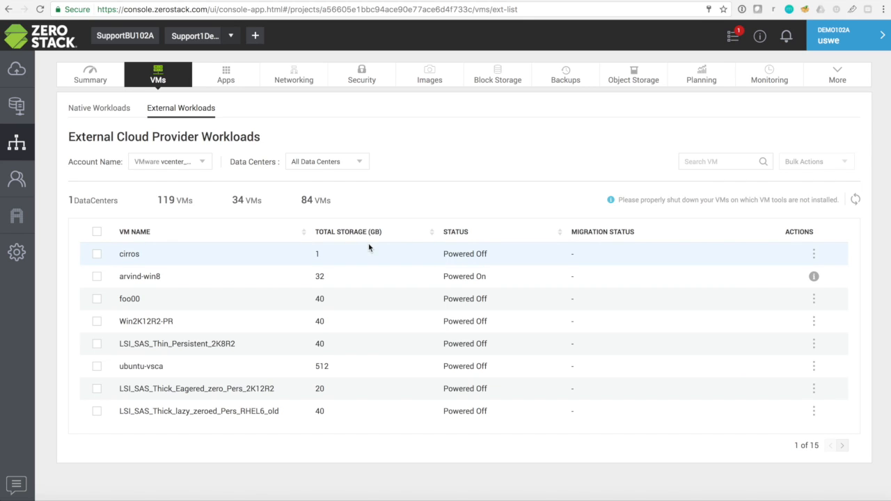
# - Clear the selection of the cirros and foo00 VMs in the VMware workload list
pyautogui.click(814, 255)
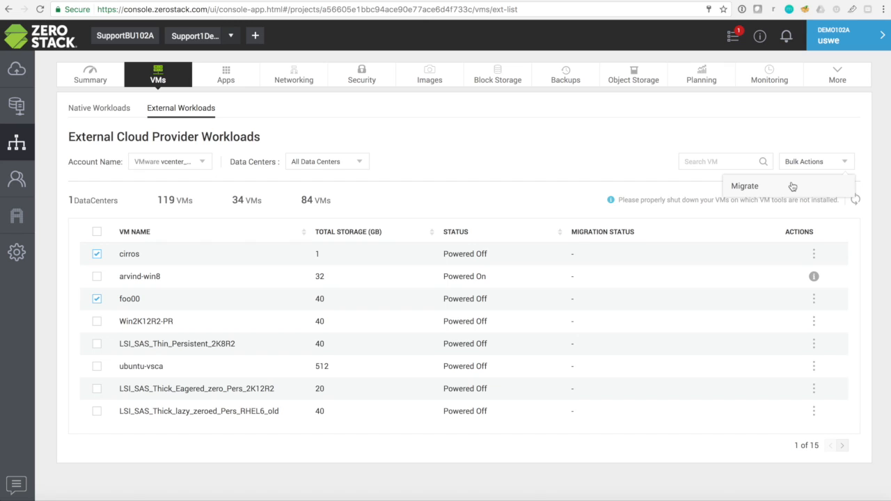
pyautogui.click(96, 254)
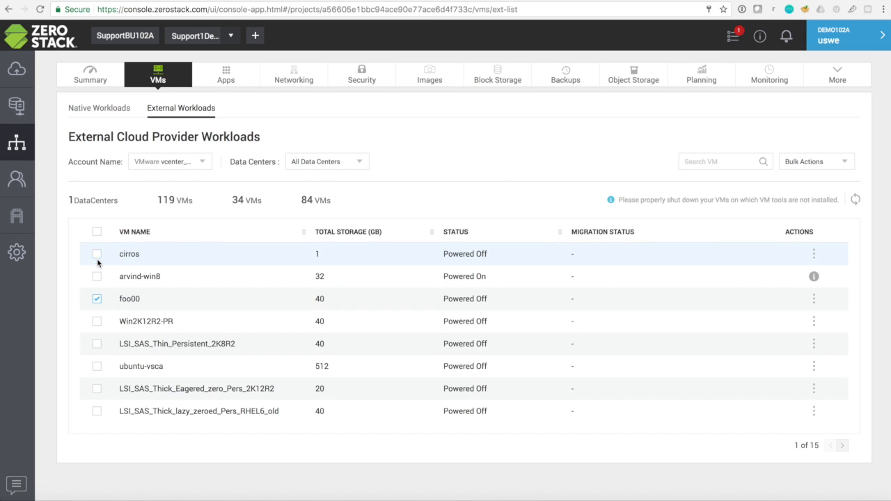
pyautogui.click(97, 298)
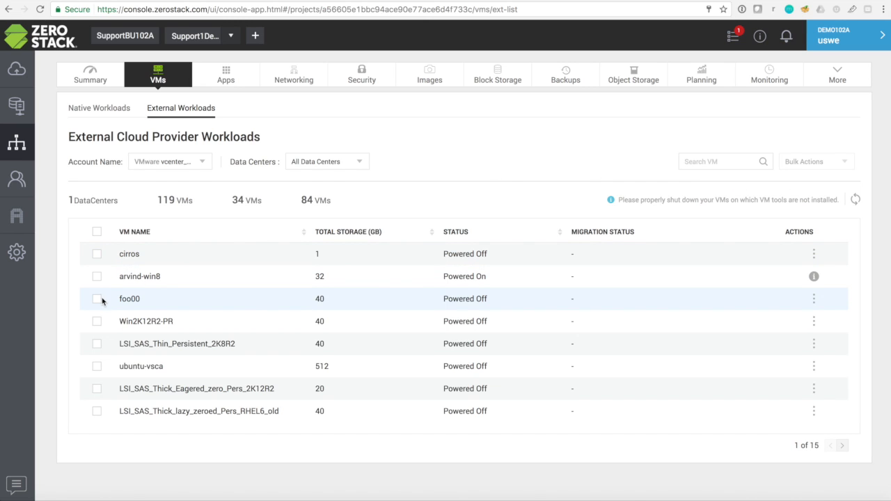
# - Start migrating the cirros VM under the name cirros-mig with the Small flavor (1 VCPU, 2048 MB memory)
pyautogui.click(814, 255)
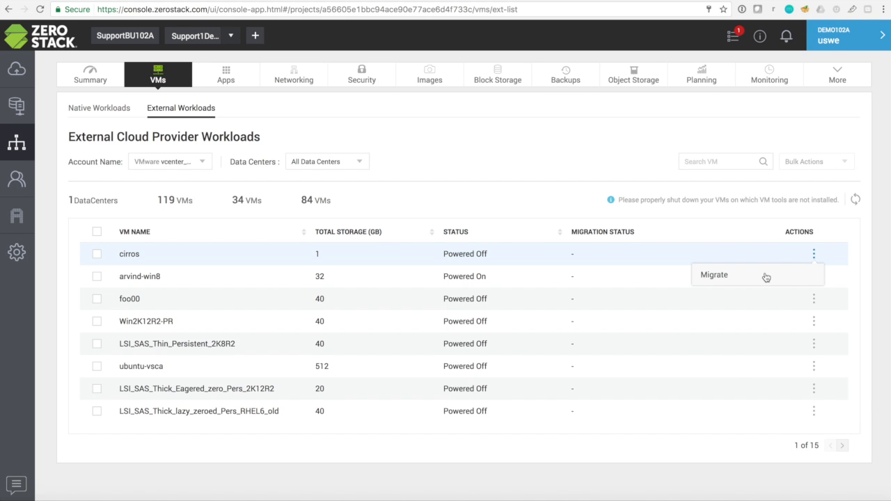
pyautogui.click(715, 275)
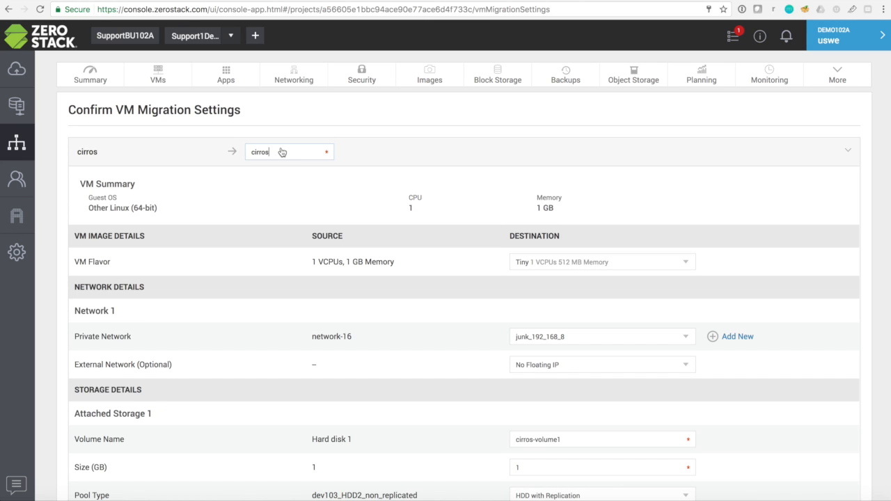
pyautogui.write('-mig')
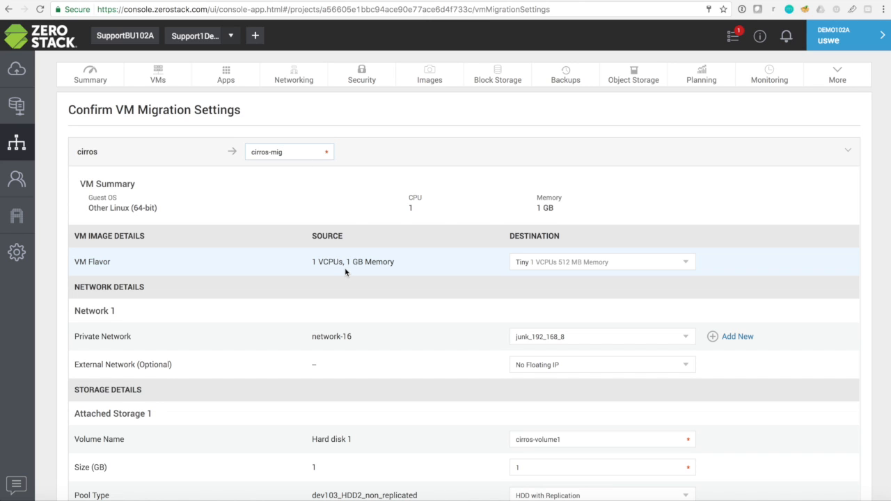
pyautogui.click(593, 266)
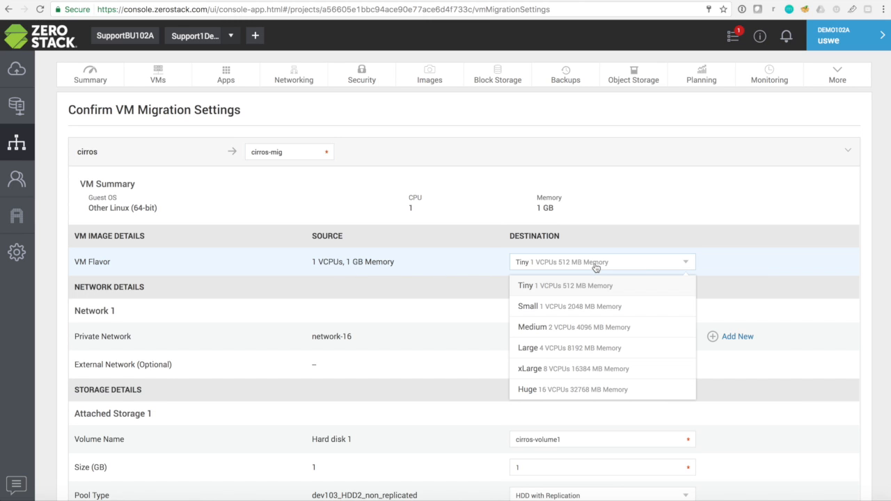
pyautogui.click(597, 311)
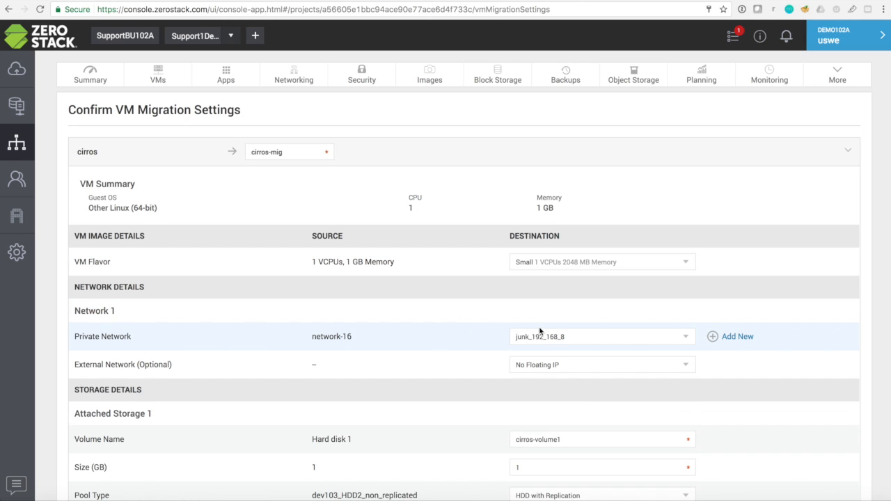
# - Assign the private network junk_192_168_8 and the external network External-PRIVATE/Subnet1 to the migrated VM
pyautogui.click(652, 339)
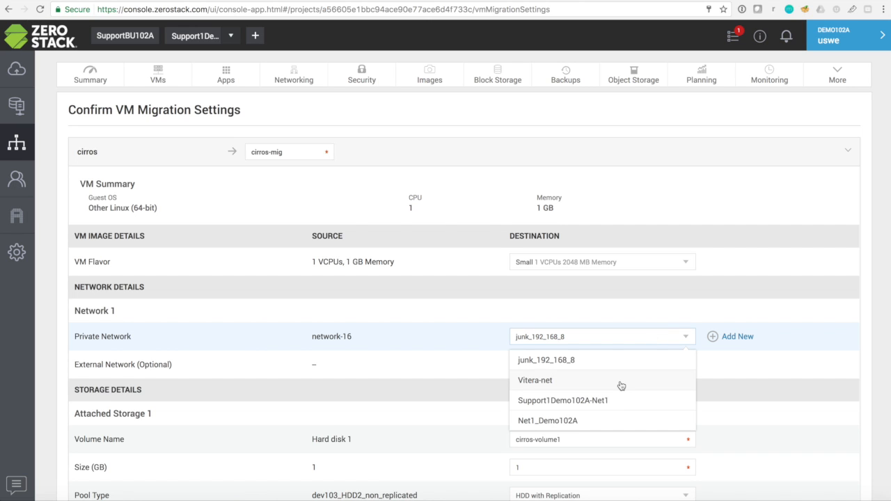
pyautogui.click(622, 360)
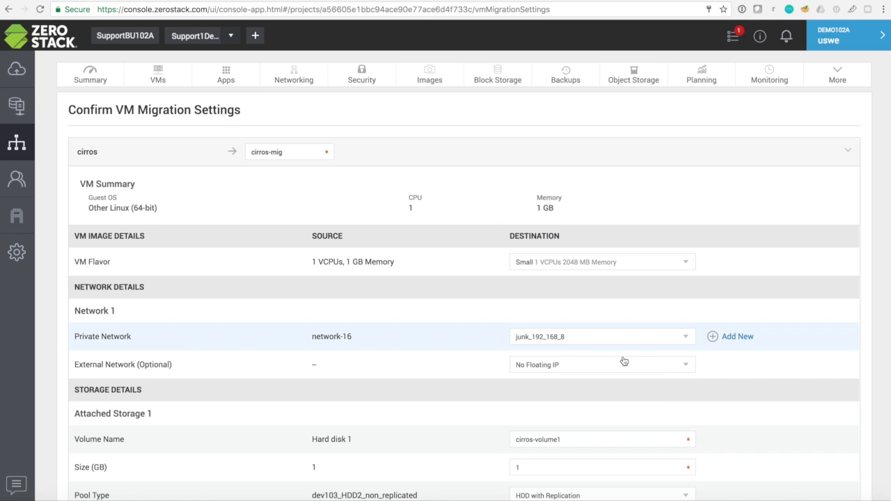
pyautogui.click(609, 367)
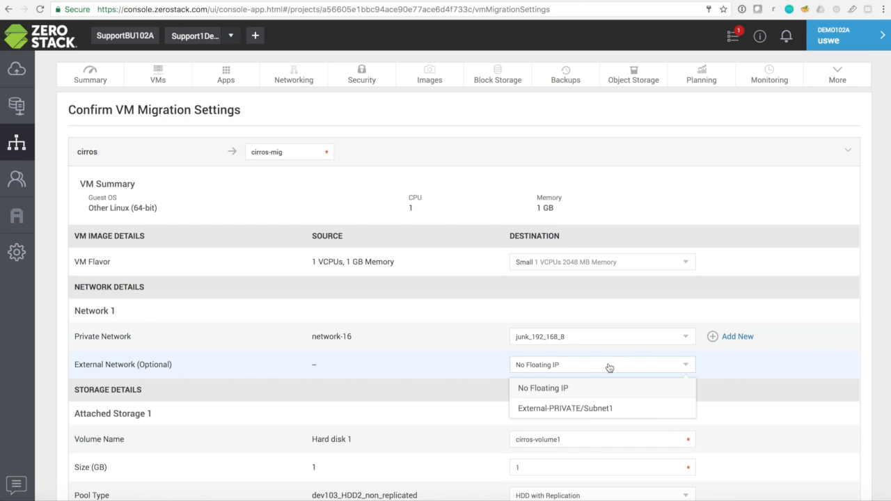
pyautogui.click(605, 409)
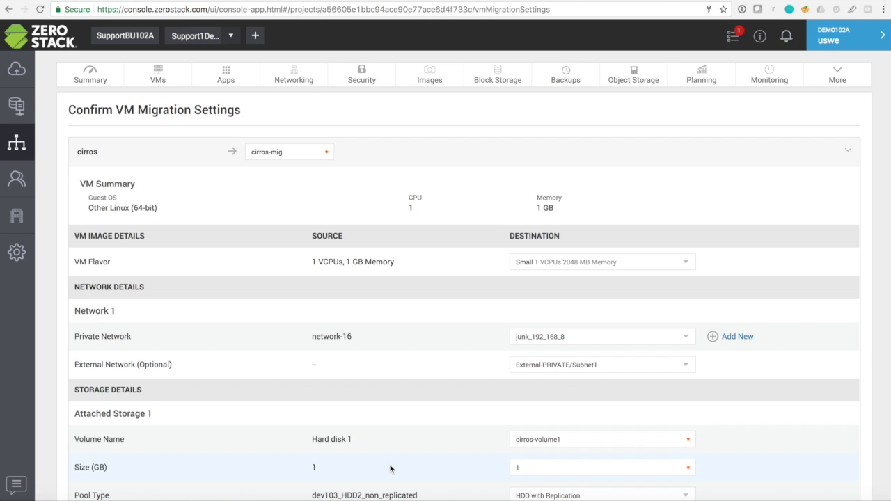
# - Configure the attached storage as cirros-volume1 with a size of 5 GB and the SSD with Replication pool type
pyautogui.scroll(-5, 413, 374)
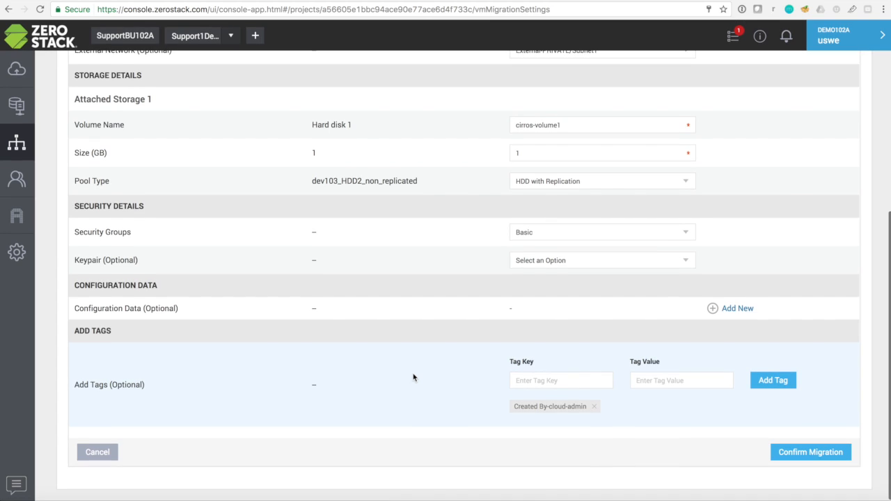
pyautogui.click(567, 122)
pyautogui.press('BackSpace')
pyautogui.write('1')
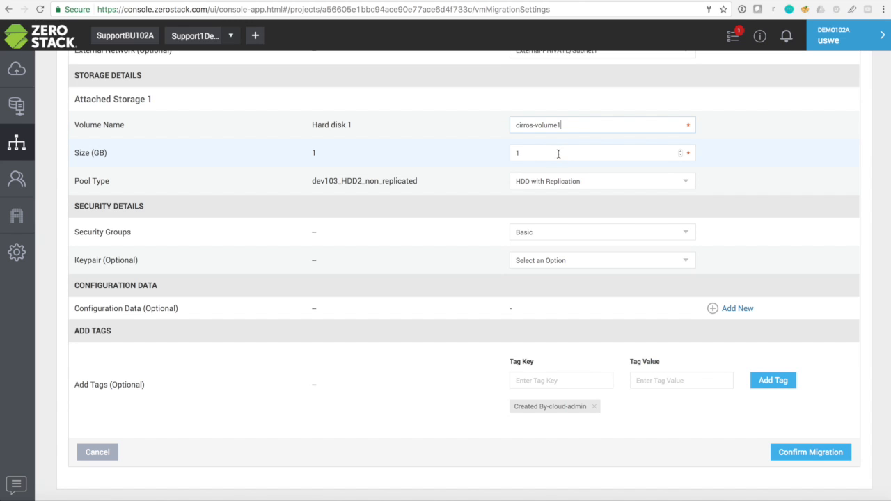
pyautogui.click(681, 151)
pyautogui.doubleClick(681, 151)
pyautogui.click(598, 188)
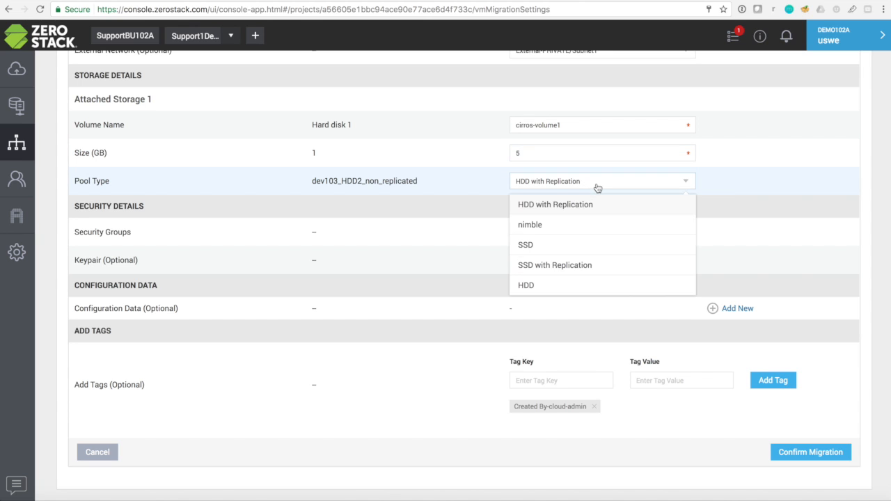
pyautogui.click(591, 267)
# - Add the Ingress, Web and nfs_custom security groups to the migrated VM alongside Basic
pyautogui.click(611, 236)
pyautogui.click(574, 278)
pyautogui.click(575, 301)
pyautogui.click(574, 349)
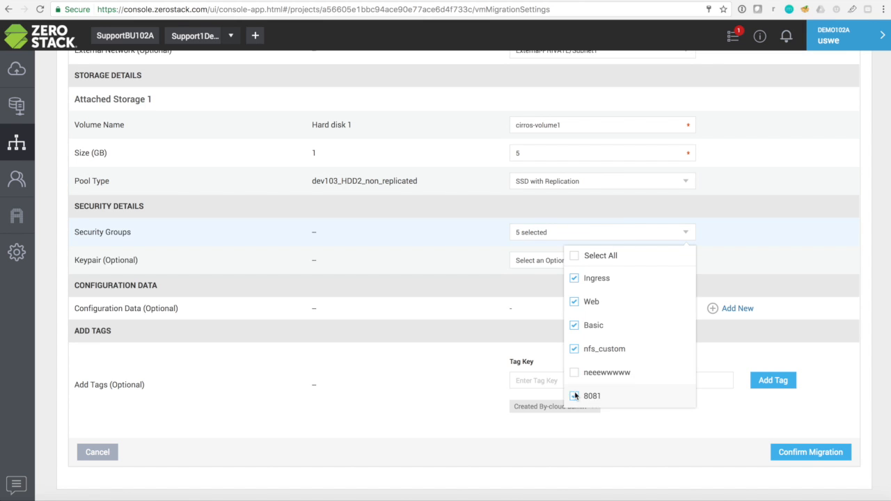
pyautogui.click(513, 313)
# - Choose the keypair listed directly after Dvproject_keypair, and open the configuration data dialog without adding a script
pyautogui.click(604, 265)
pyautogui.scroll(-5, 595, 302)
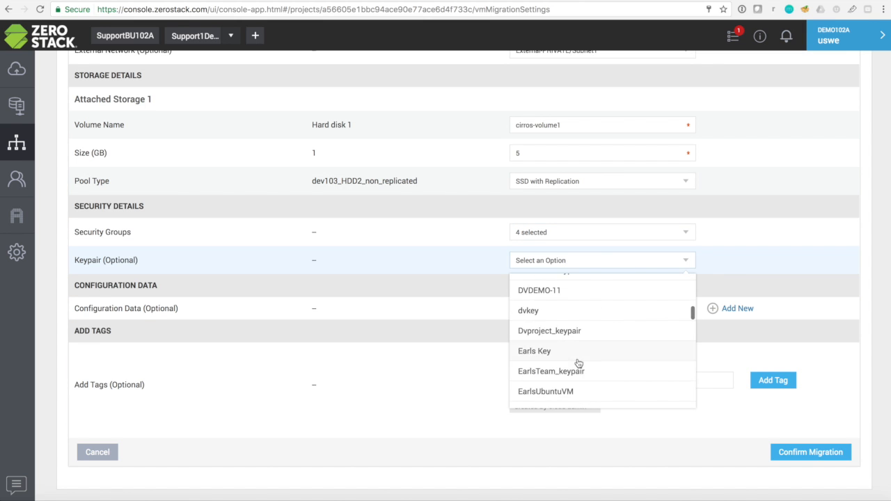
pyautogui.click(572, 353)
pyautogui.click(711, 310)
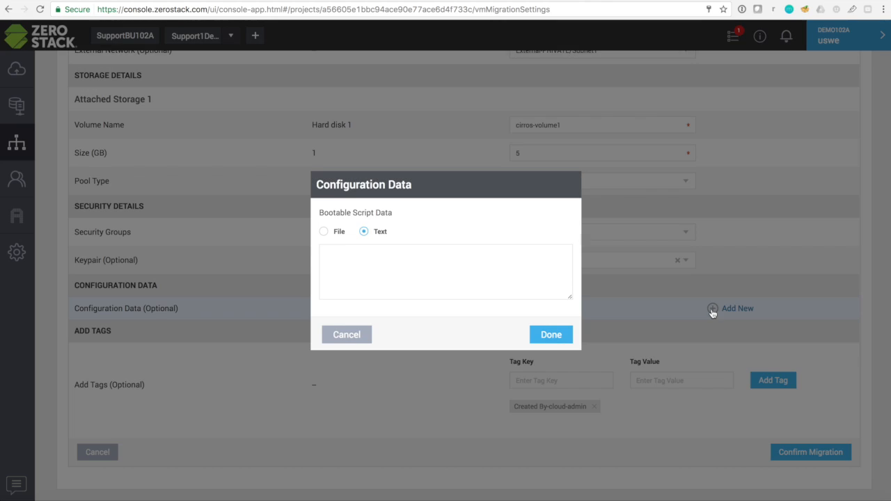
pyautogui.click(364, 334)
# - Add a tag with the key MigrationGroup and the value Engineering, and confirm the migration
pyautogui.click(523, 379)
pyautogui.write('MigrationGroup')
pyautogui.press('Tab')
pyautogui.write('Engineering')
pyautogui.click(770, 381)
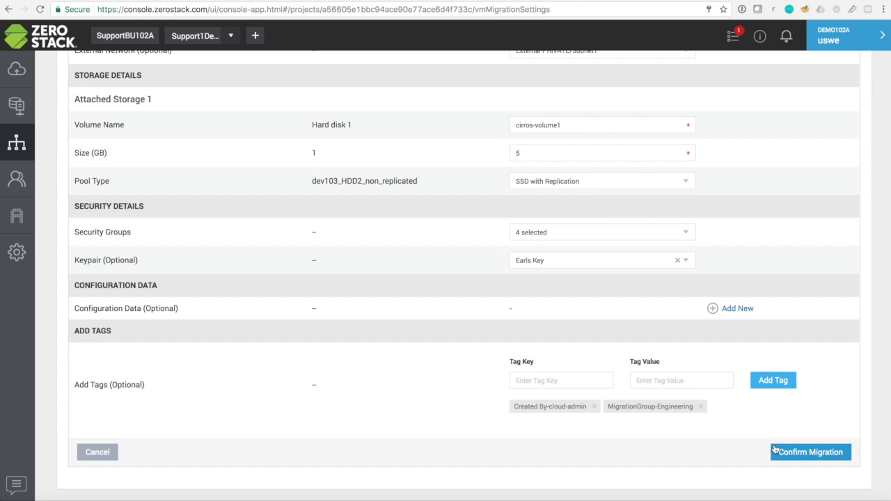
pyautogui.click(801, 453)
pyautogui.click(554, 304)
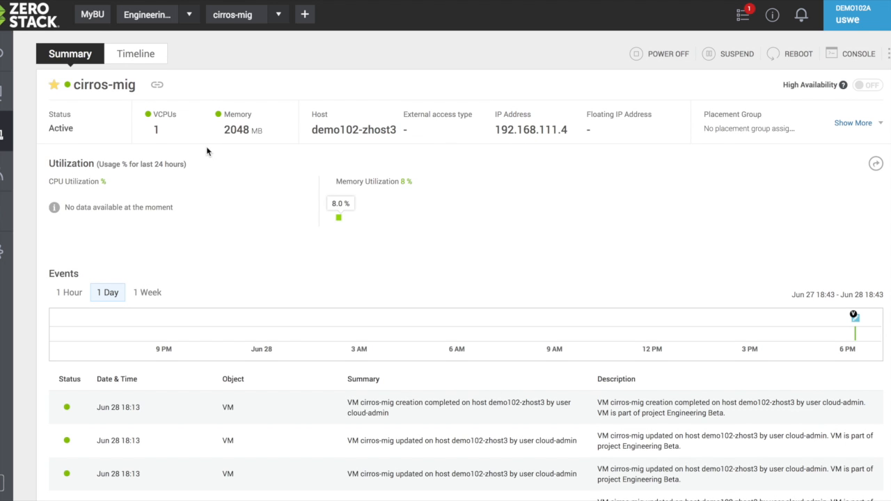
# - Review the summary of the migrated cirros-mig VM and open its console
pyautogui.scroll(-2, 206, 151)
pyautogui.scroll(2, 206, 151)
pyautogui.click(856, 55)
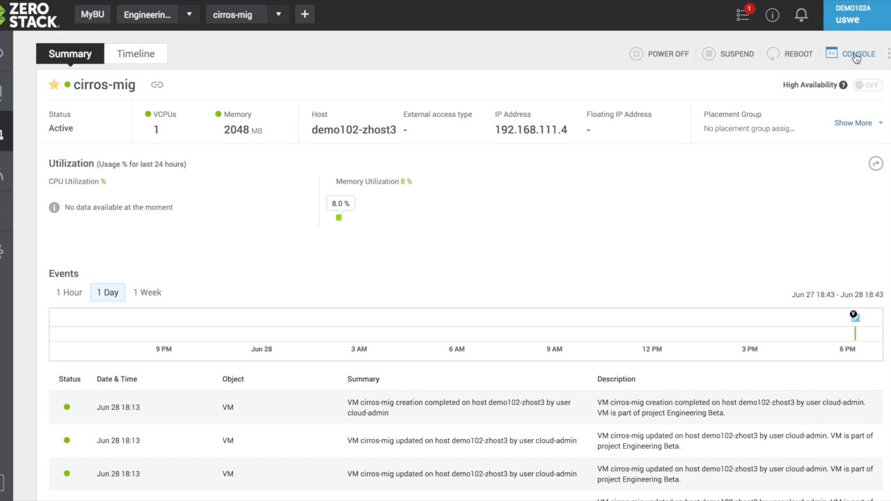